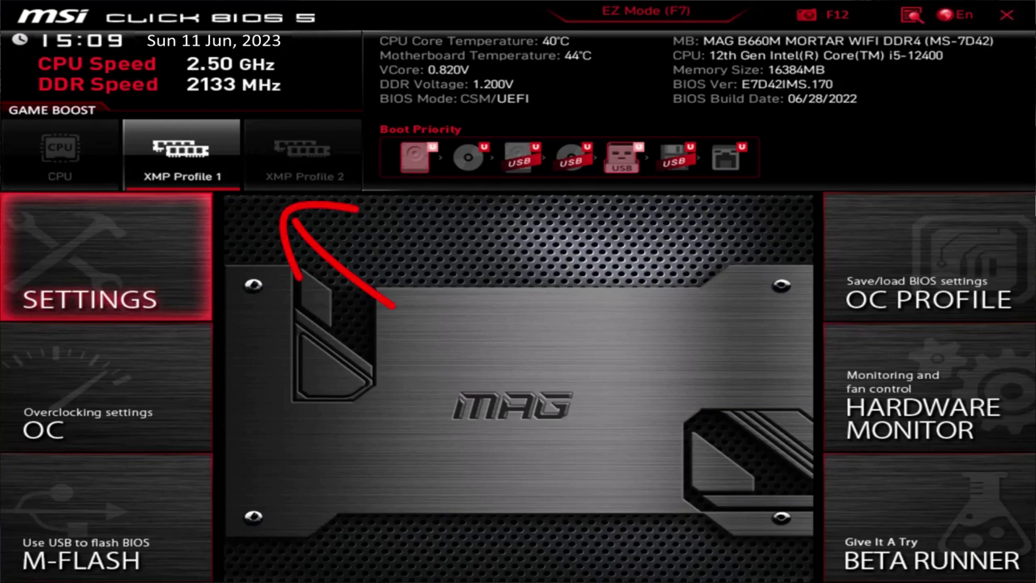
- Enable the XMP Profile 1 memory profile, then go to SETTINGS > Save & Exit
{"action": "key", "text": "Up"}
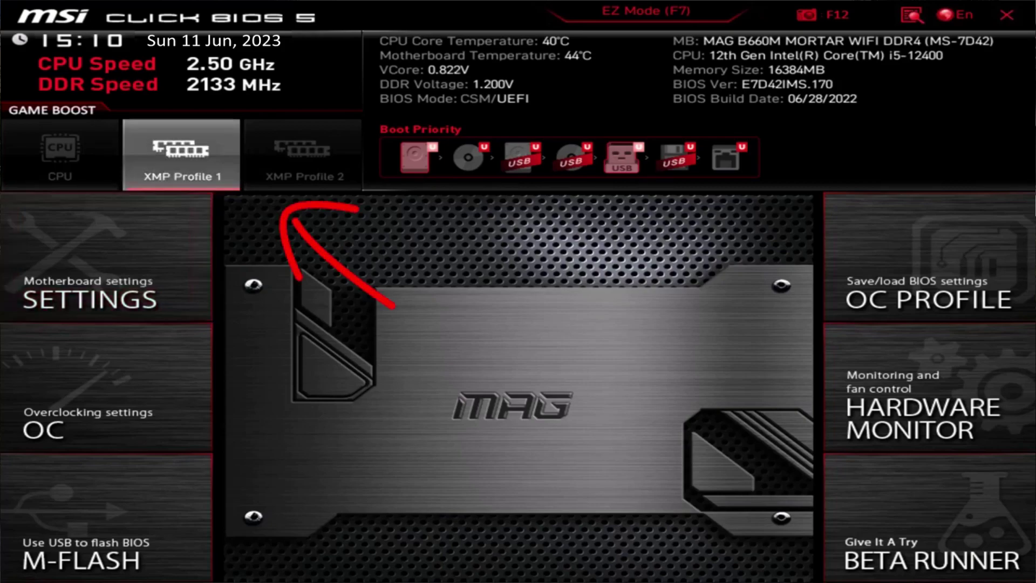
{"action": "key", "text": "Return"}
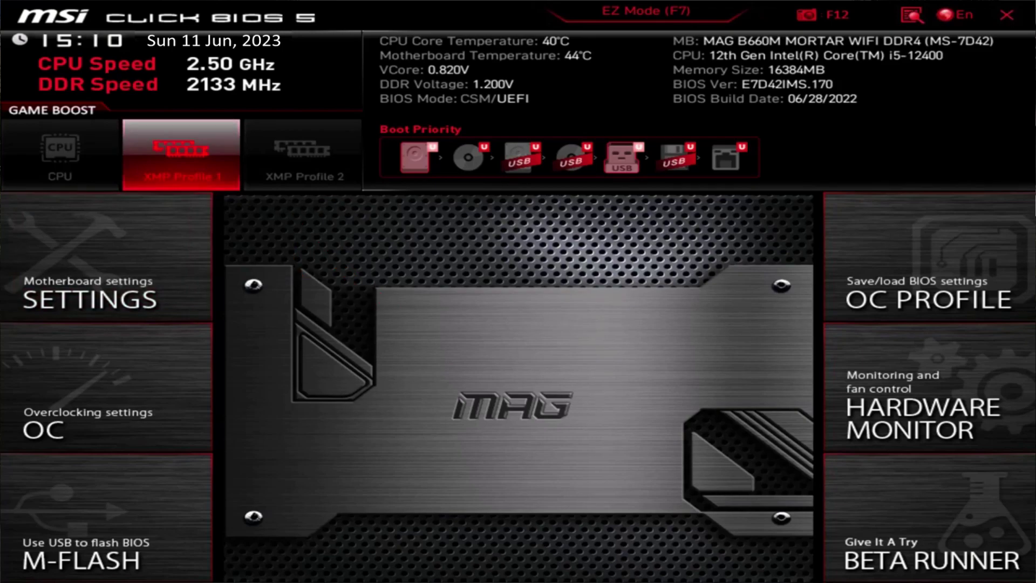
{"action": "key", "text": "Down"}
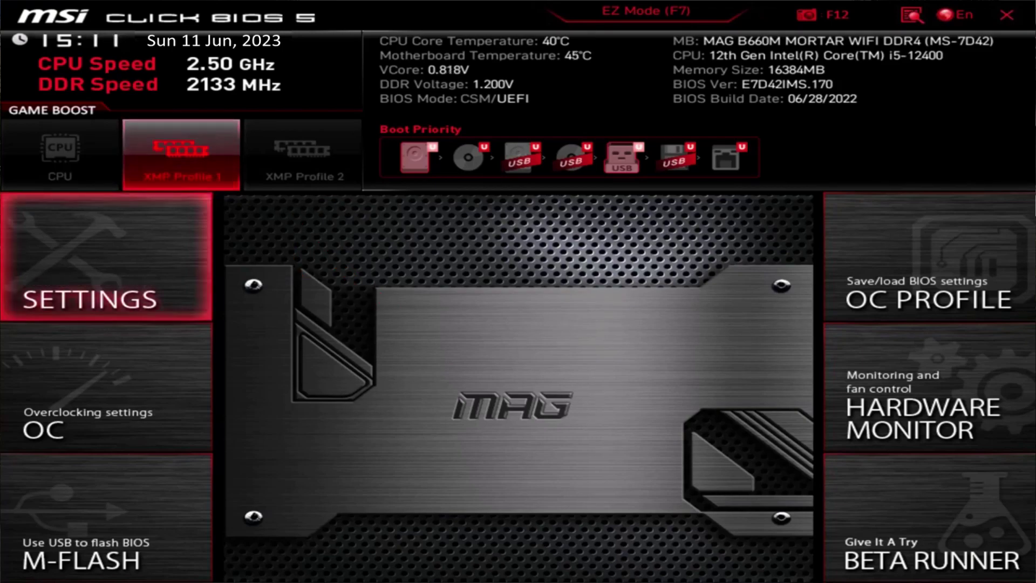
{"action": "key", "text": "Return"}
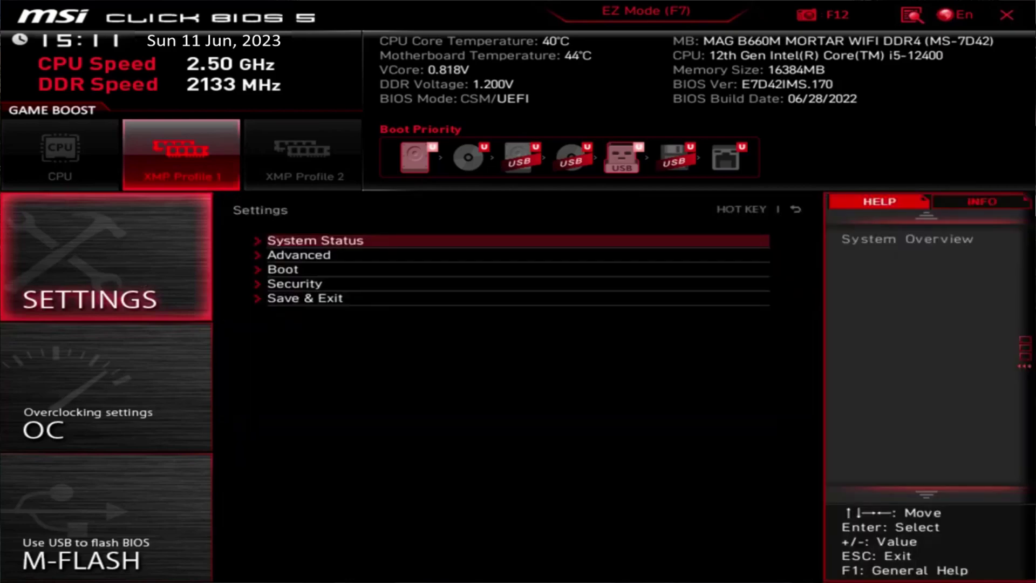
{"action": "key", "text": "Down"}
{"action": "key", "text": "Down"}
{"action": "key", "text": "Down"}
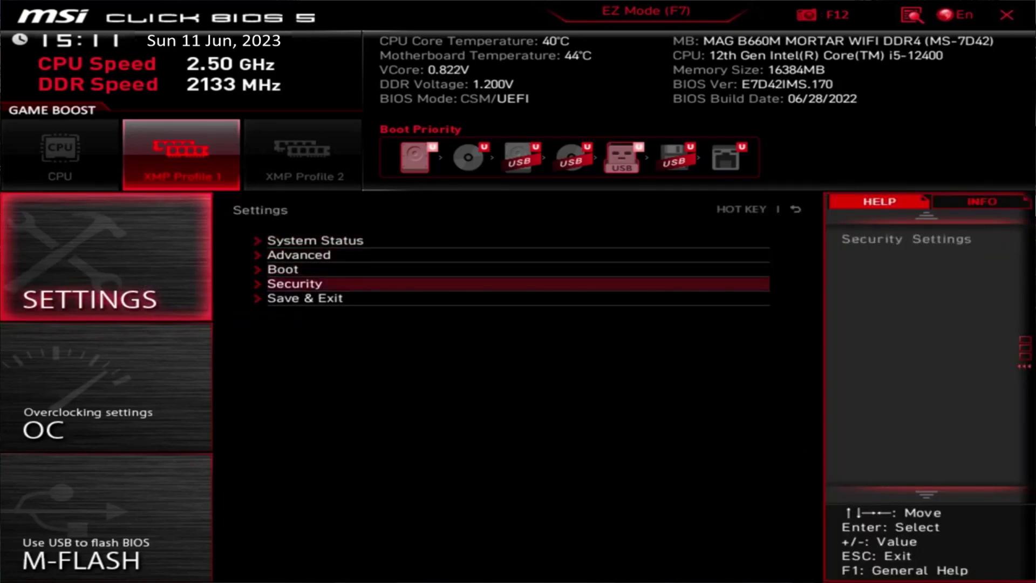
{"action": "key", "text": "Down"}
{"action": "key", "text": "Return"}
{"action": "key", "text": "Down"}
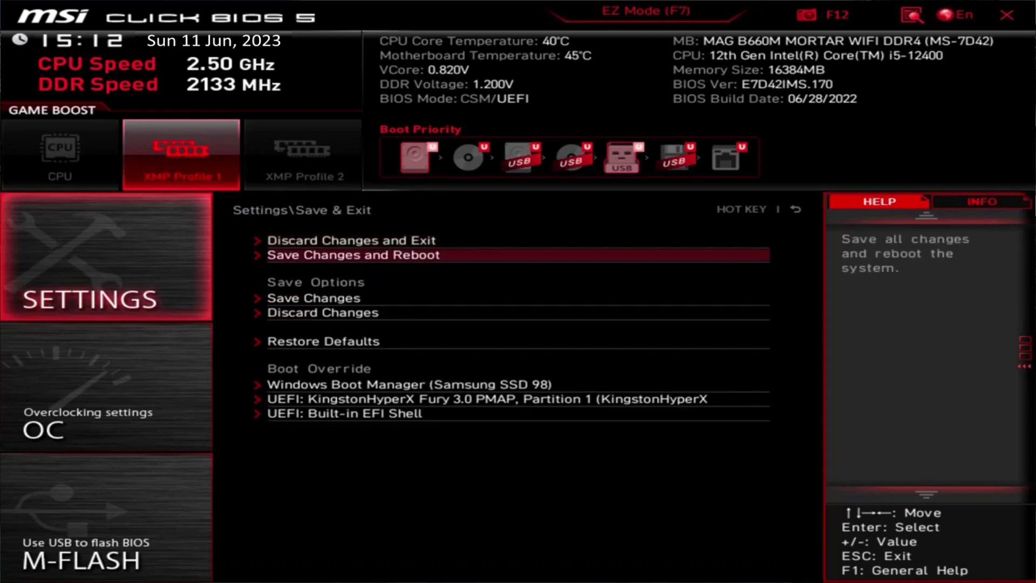
- Choose Save Changes and Reboot, showing the confirmation that XMP changes from Disabled to Enabled
{"action": "key", "text": "Return"}
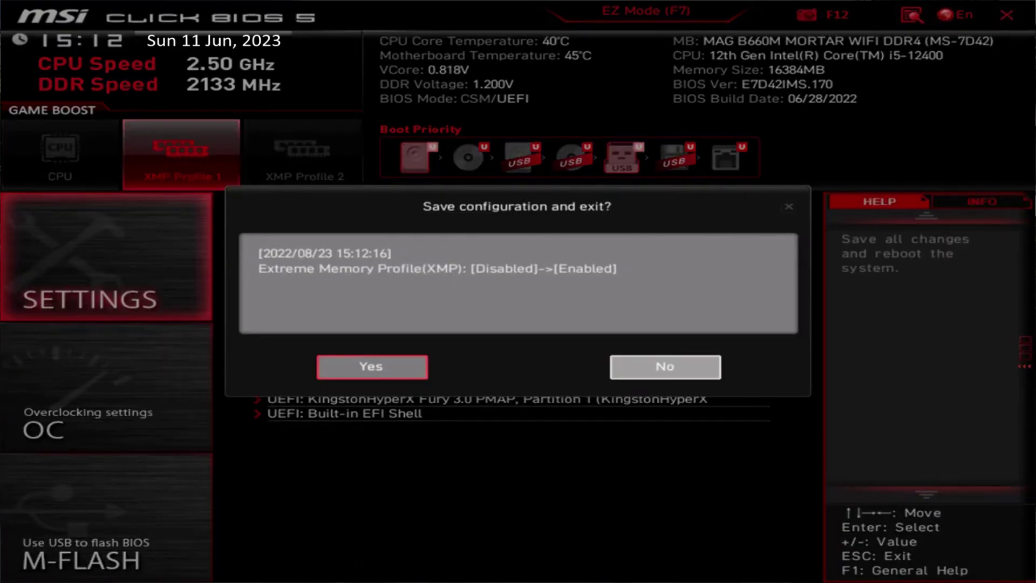